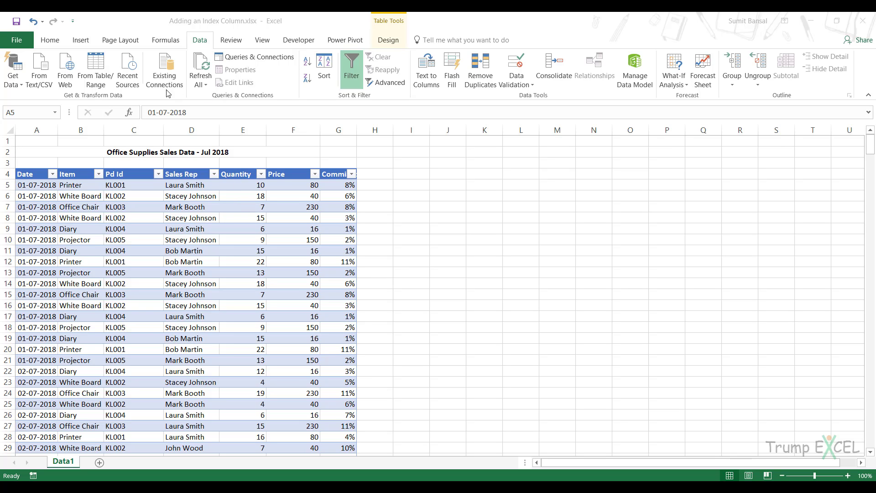
- Load the office supplies sales table into the Query Editor
click(101, 68)
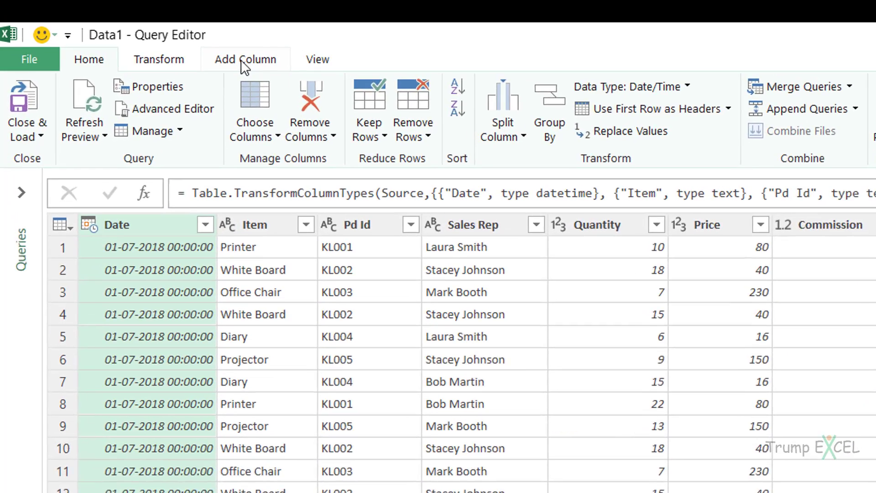
click(244, 66)
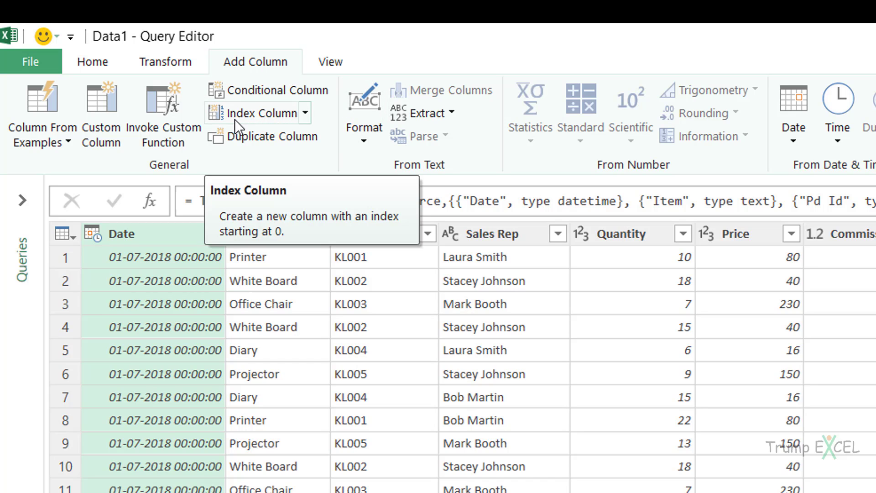
- Add two index columns to the sales query, one starting from 0 and one starting from 1
click(308, 115)
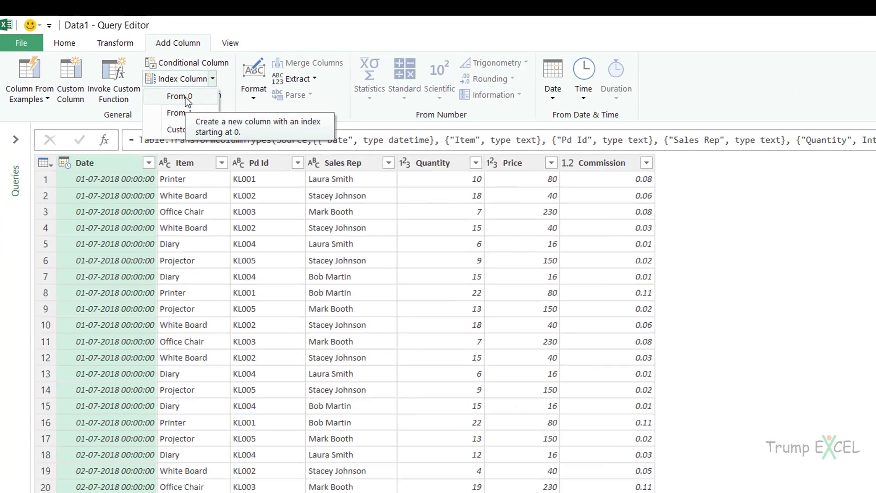
click(186, 98)
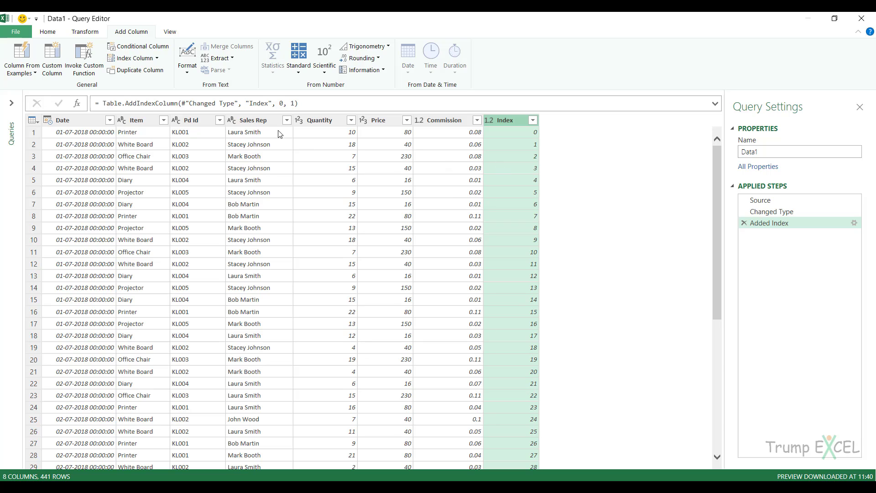
click(157, 58)
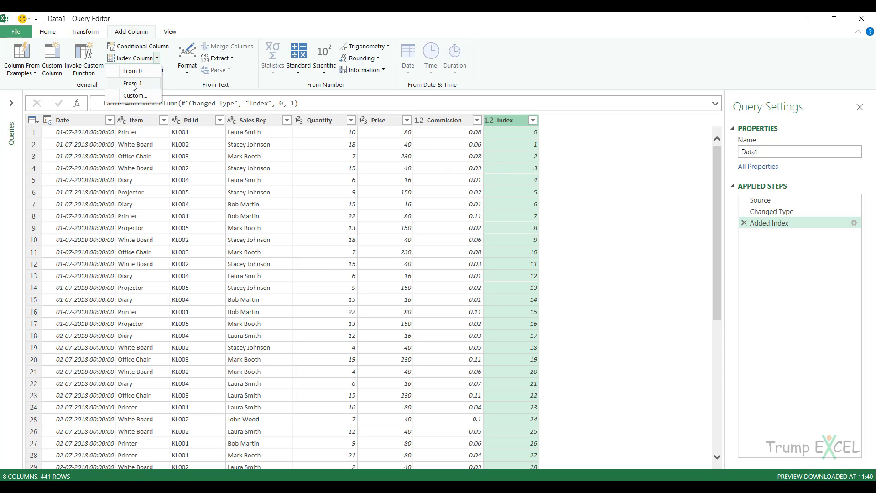
click(141, 88)
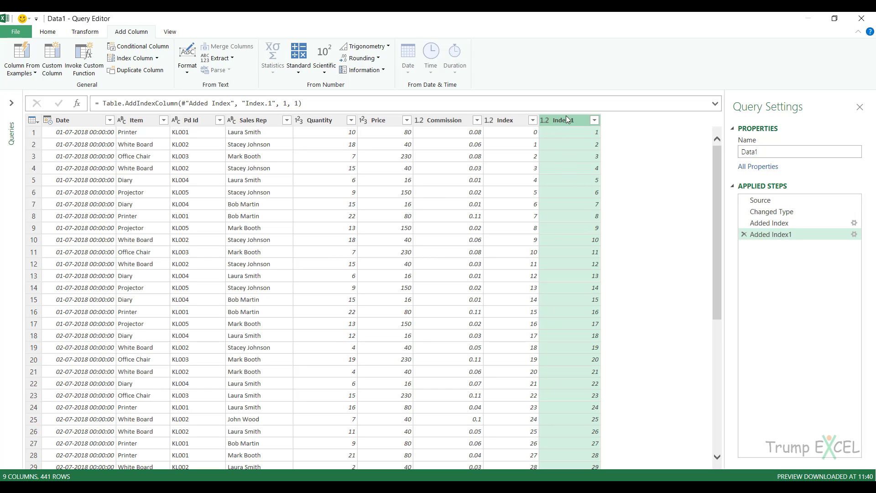
- Try moving the Index.1 column ahead of the Date column, and remove the reordering from the applied steps
drag(566, 120, 69, 144)
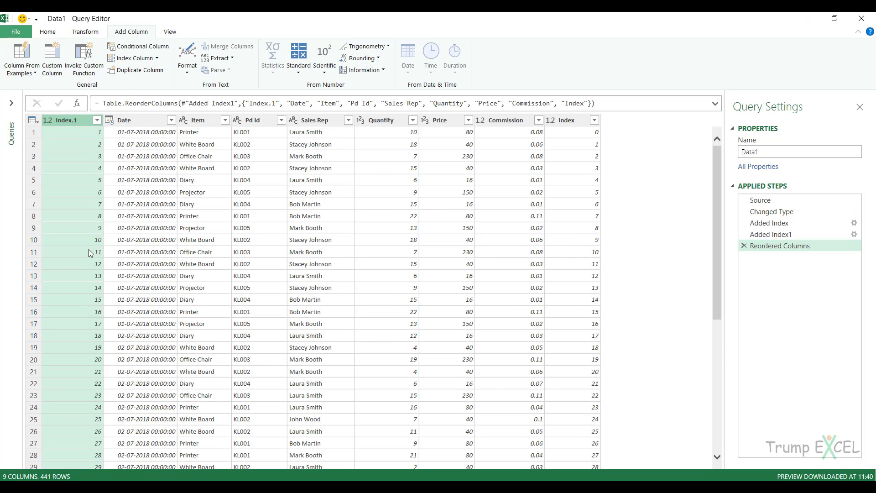
click(744, 246)
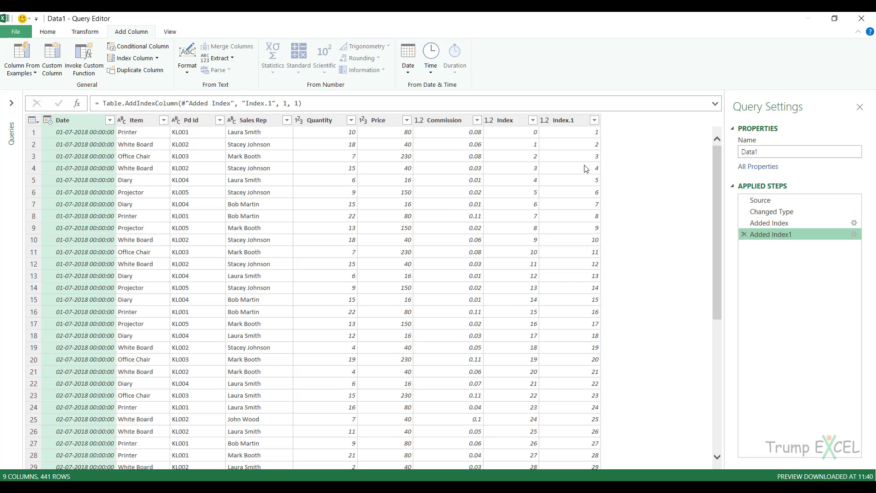
- Add a custom index column with a starting index of 10 and an increment of 5
click(156, 58)
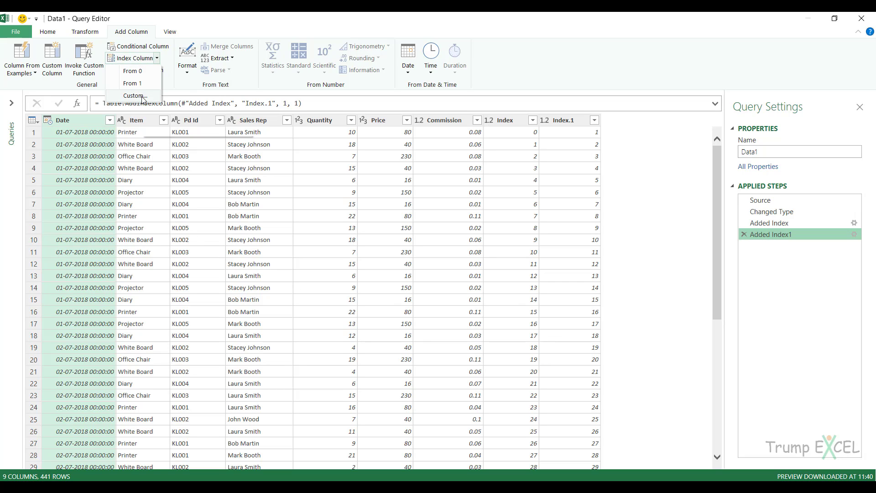
click(144, 97)
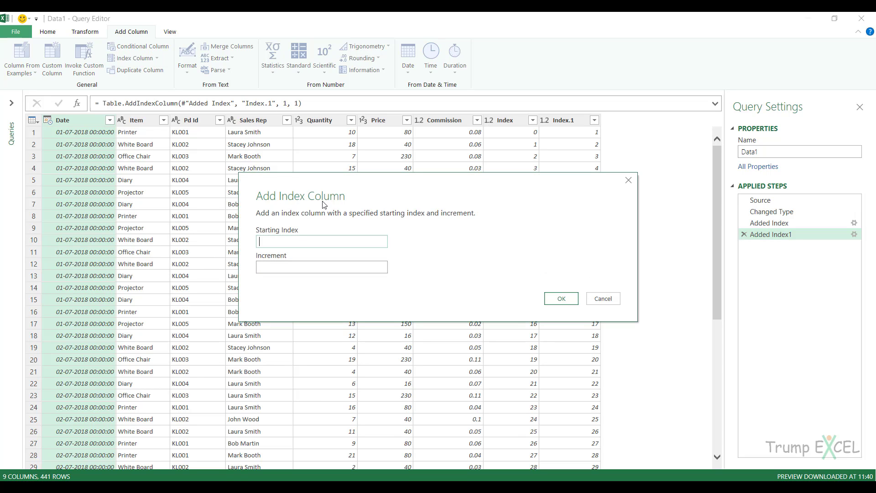
drag(345, 184, 267, 155)
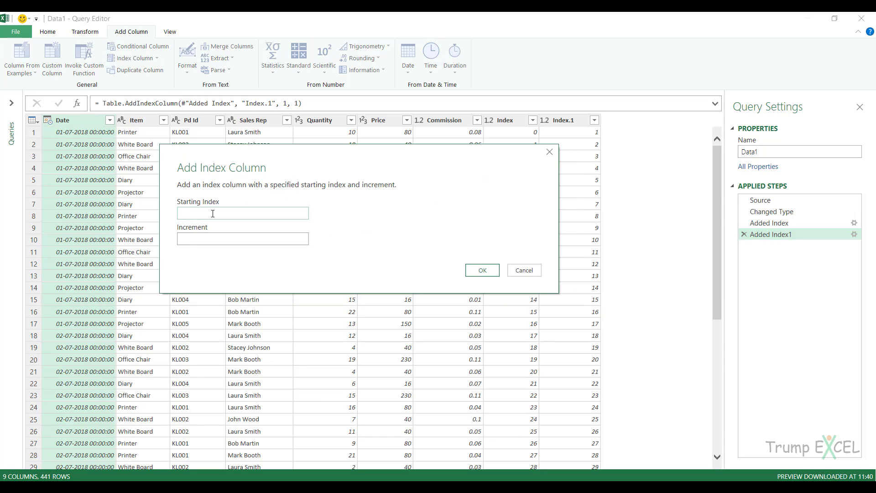
click(238, 213)
text(10)
click(220, 239)
text(5)
click(482, 271)
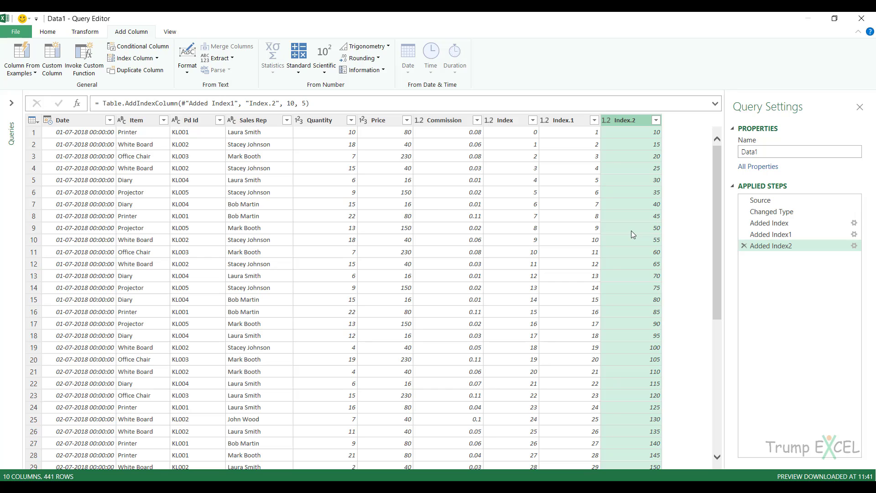
- Remove all three added index columns from the query's applied steps
click(744, 246)
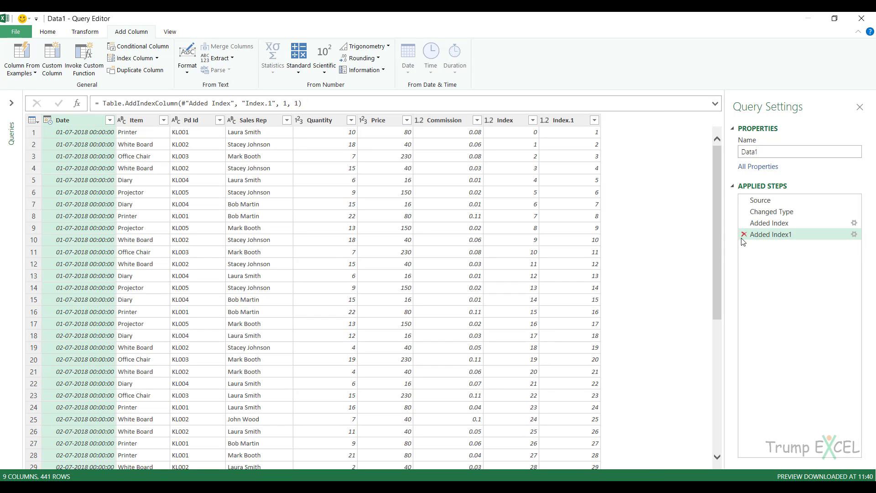
click(744, 234)
click(744, 223)
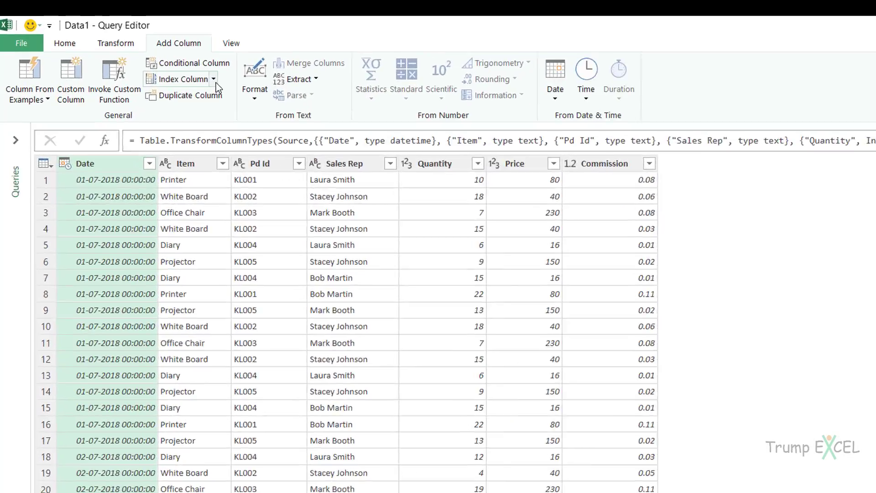
- Add an index column starting from 1 and a Modulo column giving each index value's remainder for 3
click(157, 58)
click(241, 145)
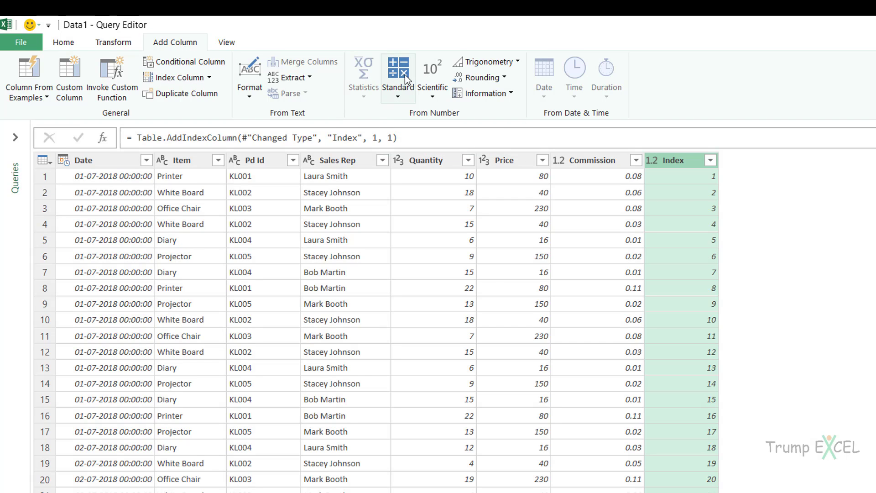
click(401, 99)
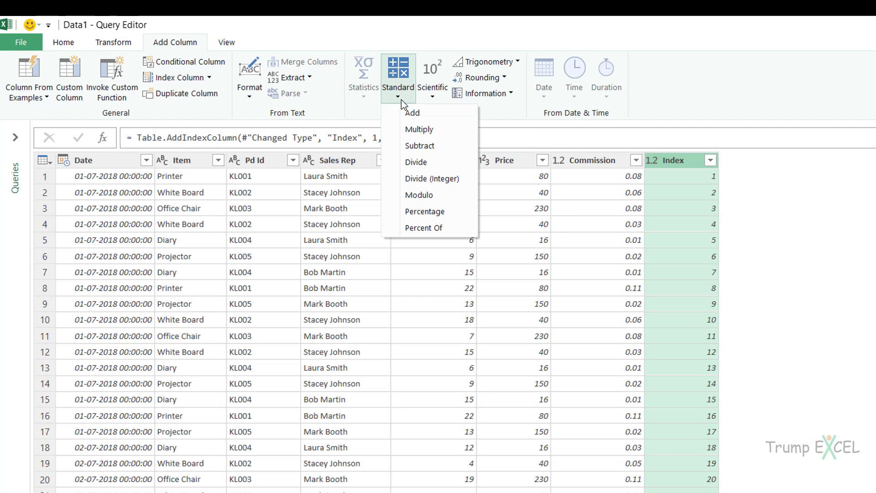
click(445, 199)
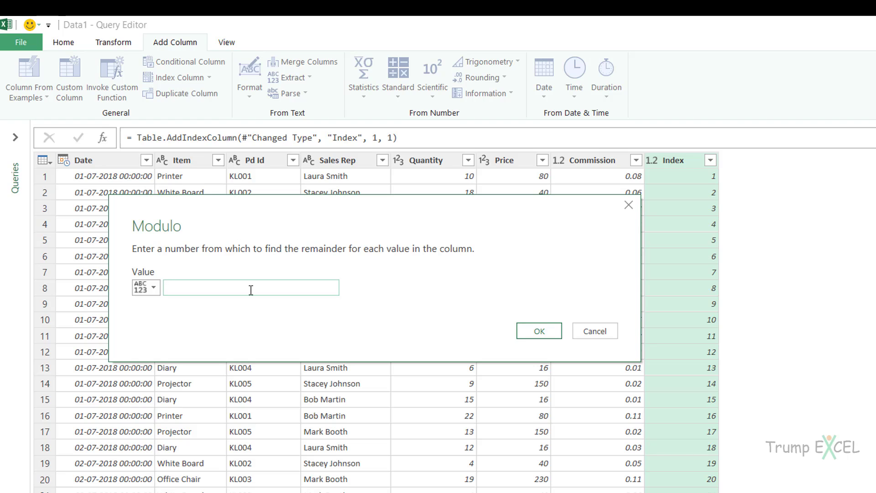
text(3)
click(557, 338)
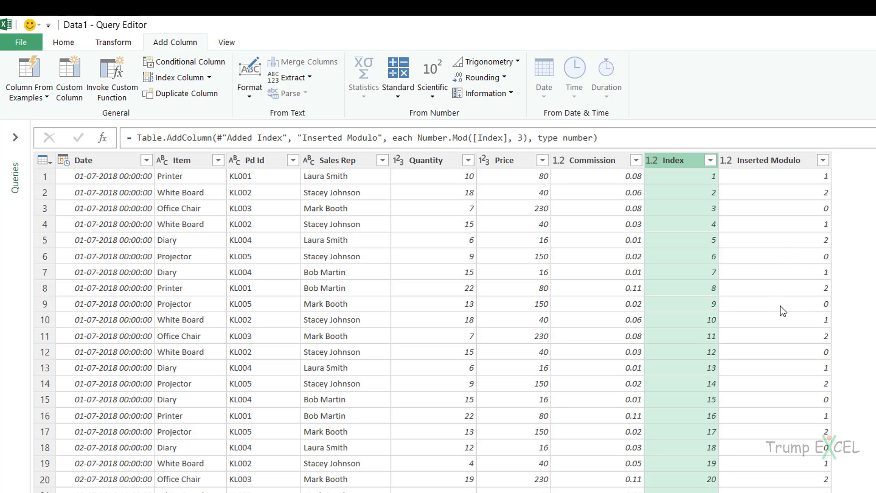
- Filter the Inserted Modulo column to exclude rows with the value 0
click(823, 160)
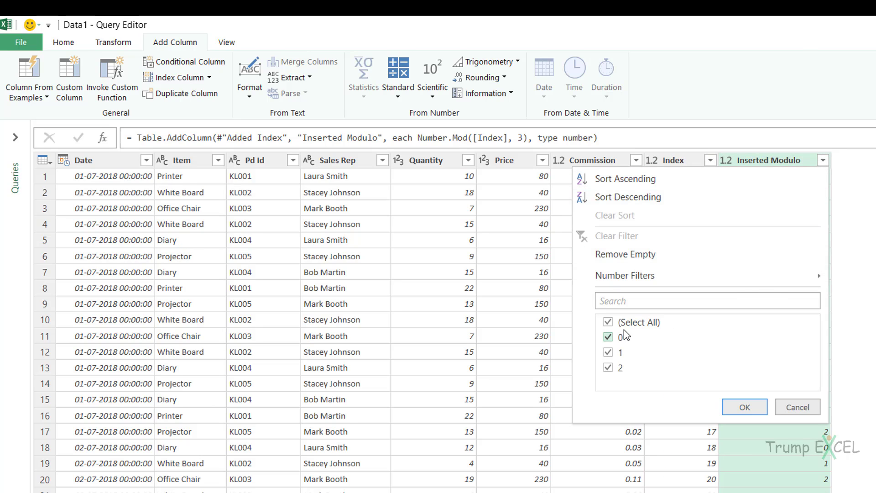
click(608, 323)
click(608, 353)
click(608, 367)
click(740, 407)
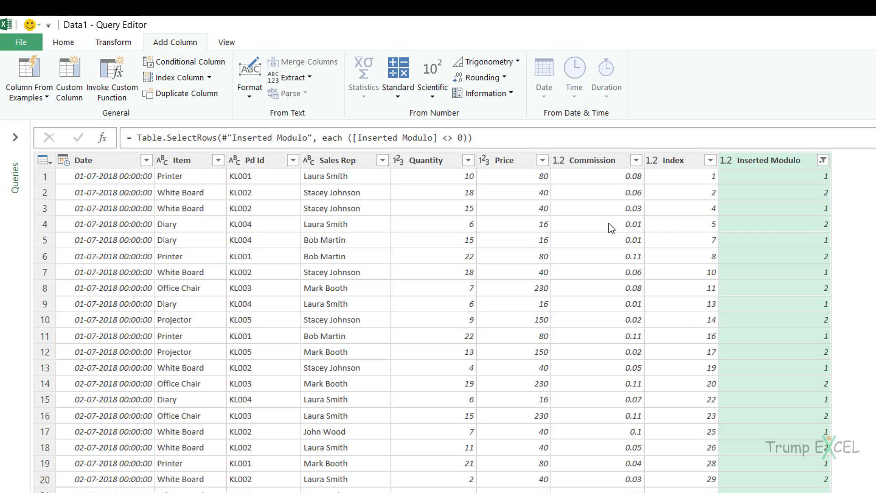